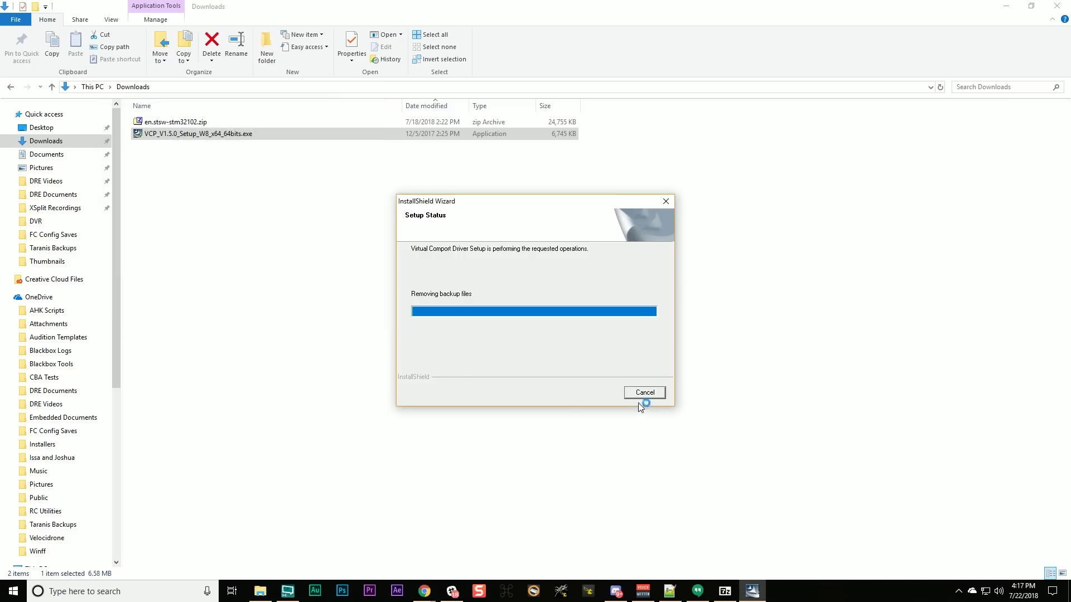
# Complete the Virtual Comport Driver setup and close its wizard
pyautogui.click(607, 391)
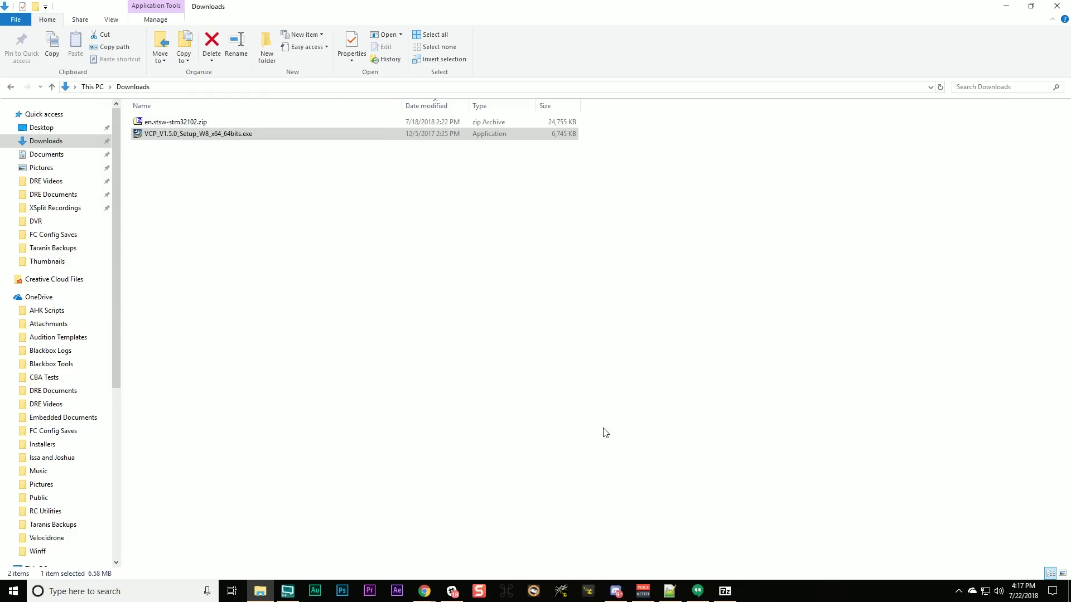
pyautogui.click(560, 377)
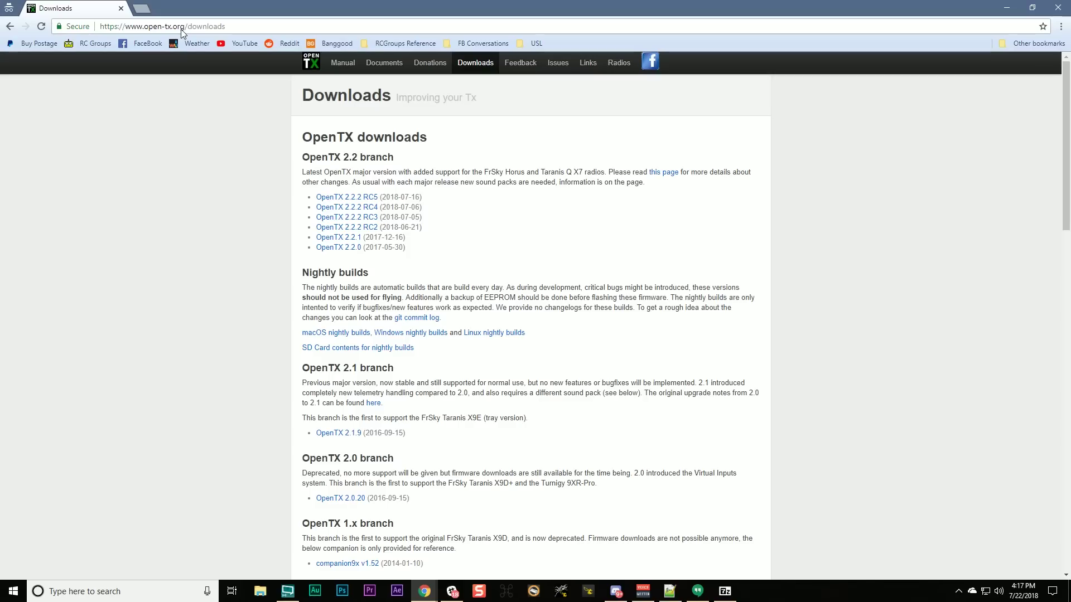
# Download the Windows installer for OpenTX Companion 2.2.2 RC5 from its release page on the OpenTX downloads site
pyautogui.click(182, 29)
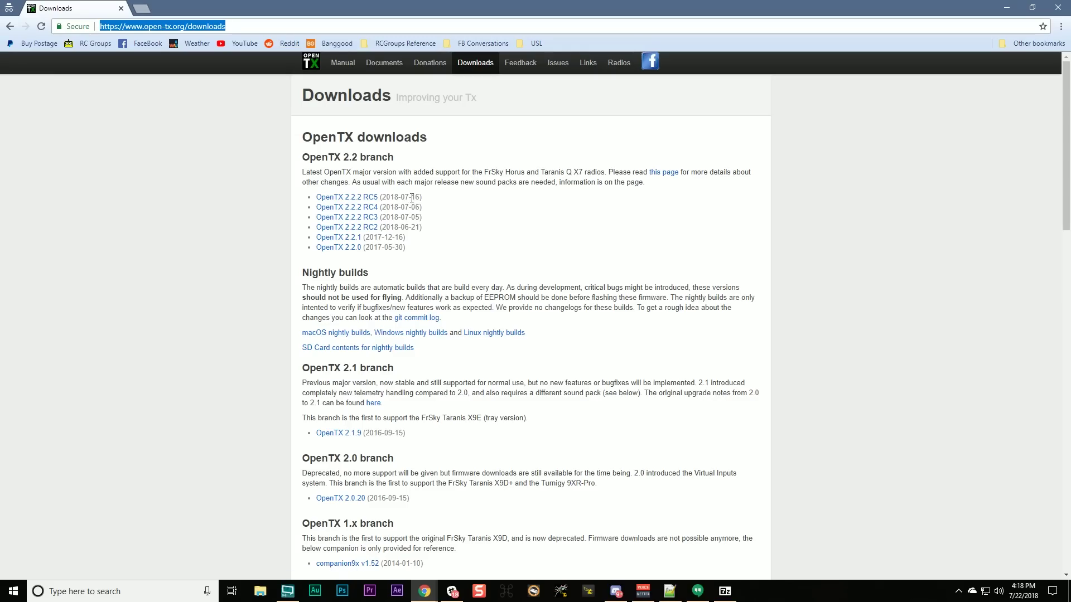
pyautogui.click(362, 199)
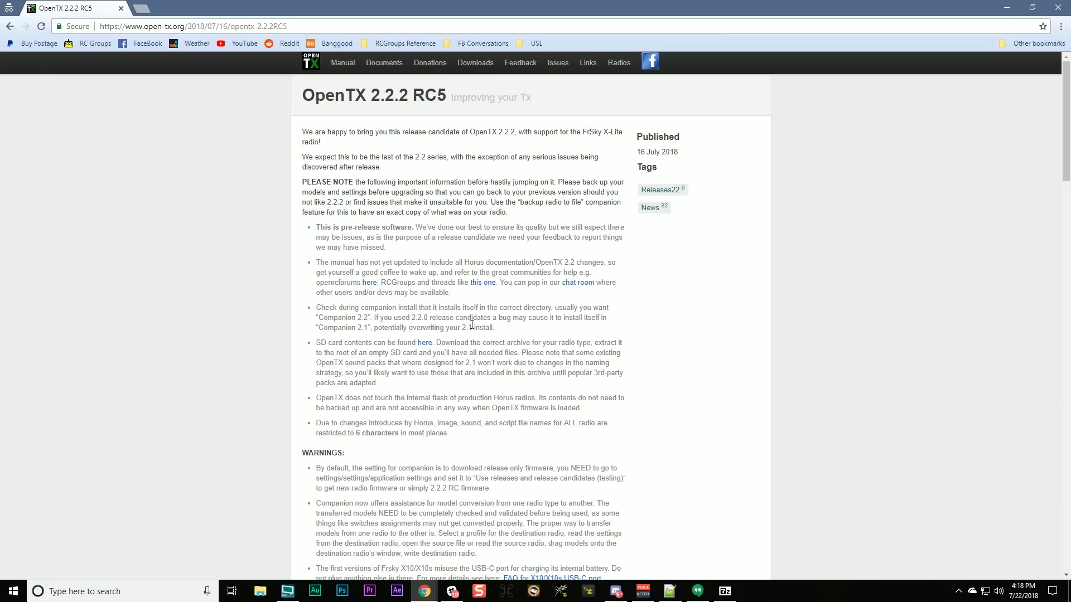
pyautogui.scroll(-20, 422, 337)
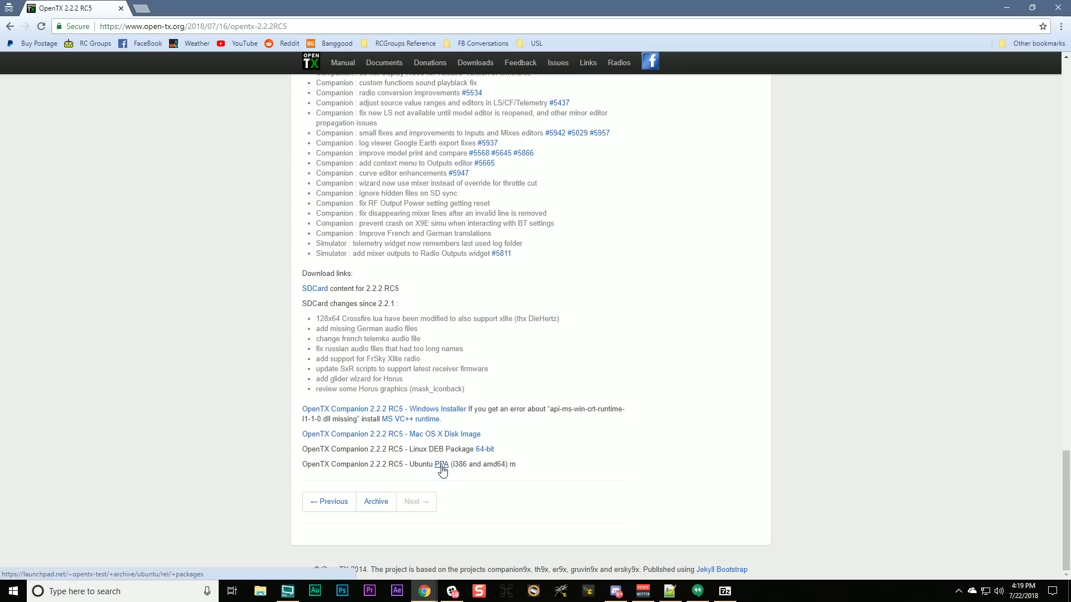
pyautogui.click(389, 410)
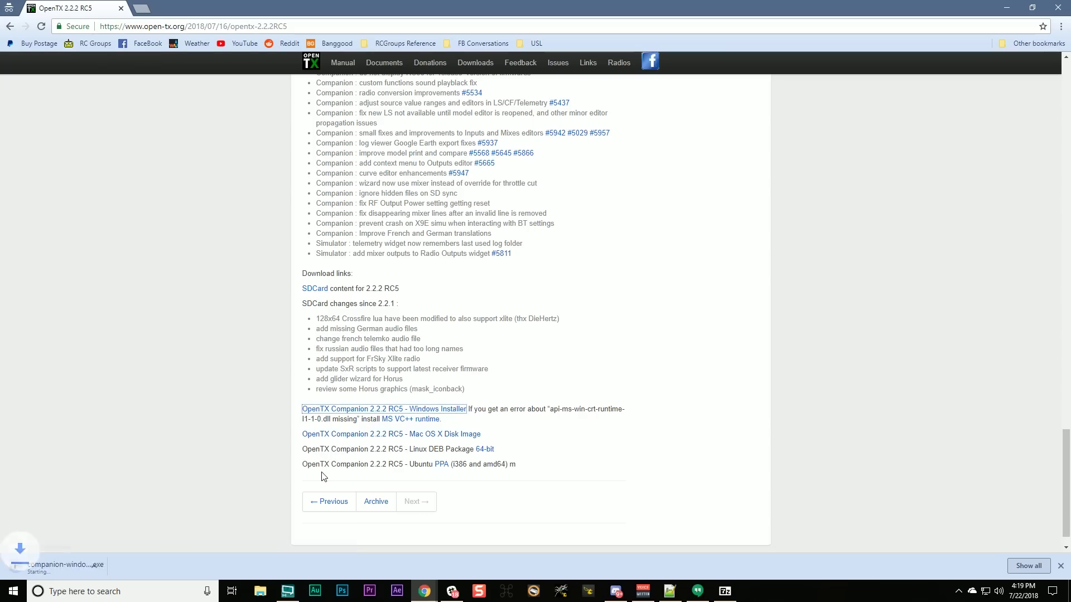
# Install OpenTX Companion 2.2 from the downloaded installer into the default folder and launch it on completion
pyautogui.click(51, 566)
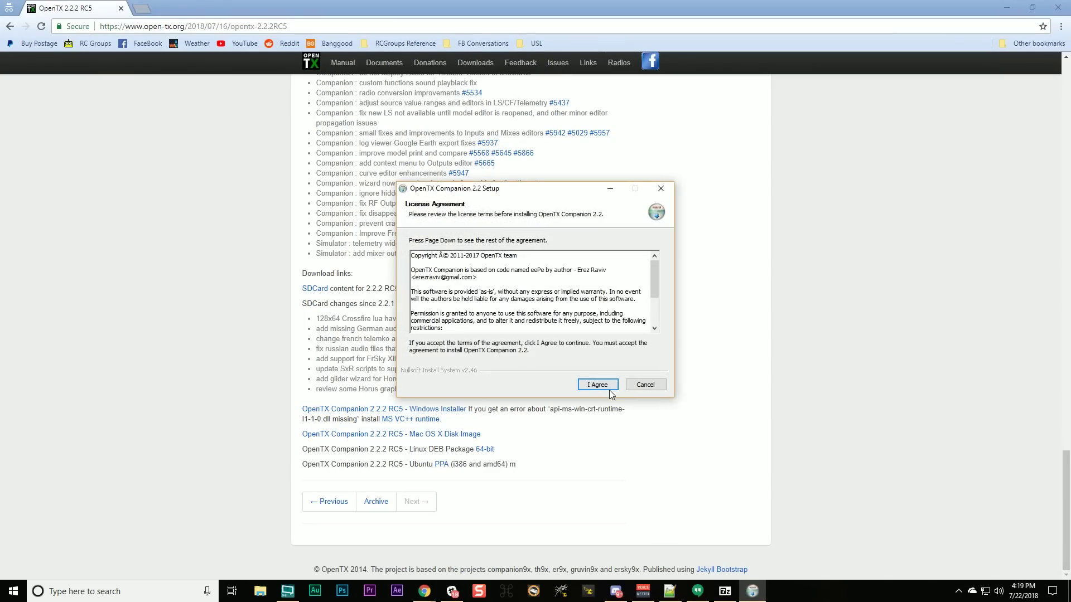
pyautogui.click(609, 387)
pyautogui.click(609, 387)
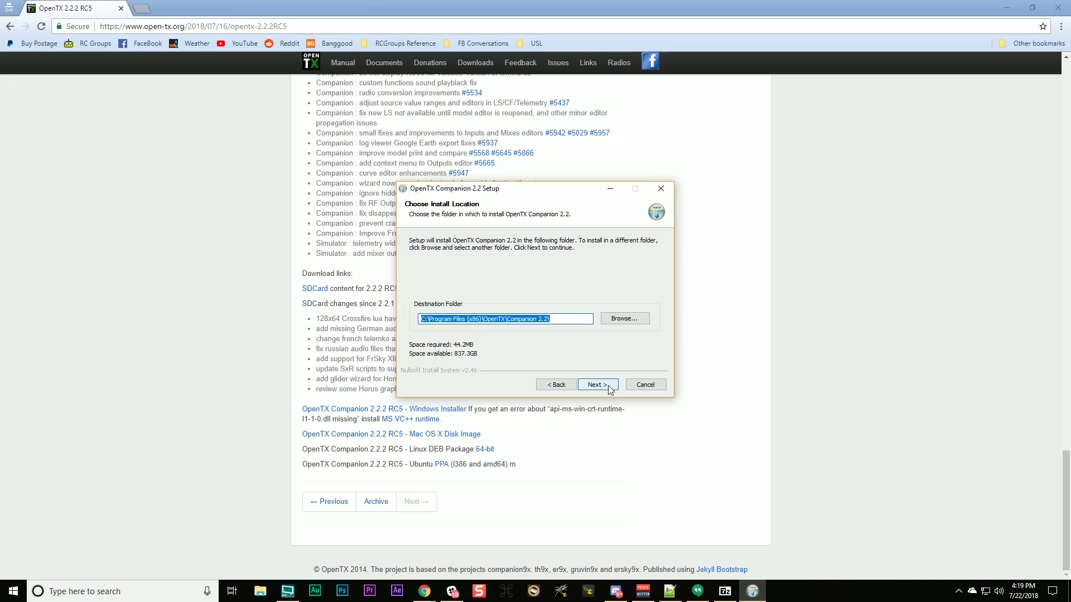
pyautogui.click(609, 387)
pyautogui.click(597, 385)
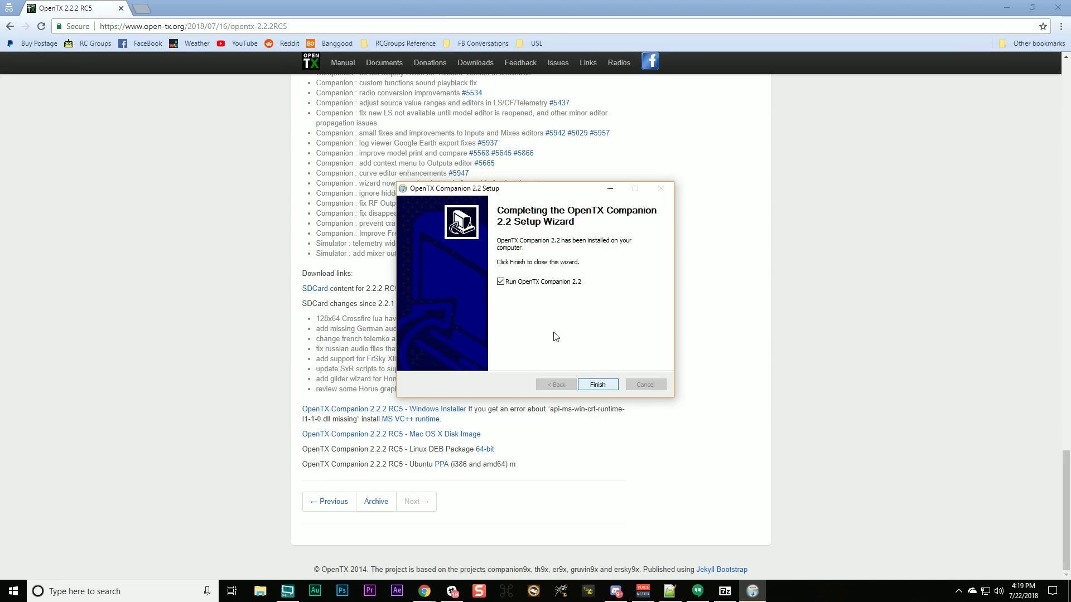
pyautogui.click(597, 386)
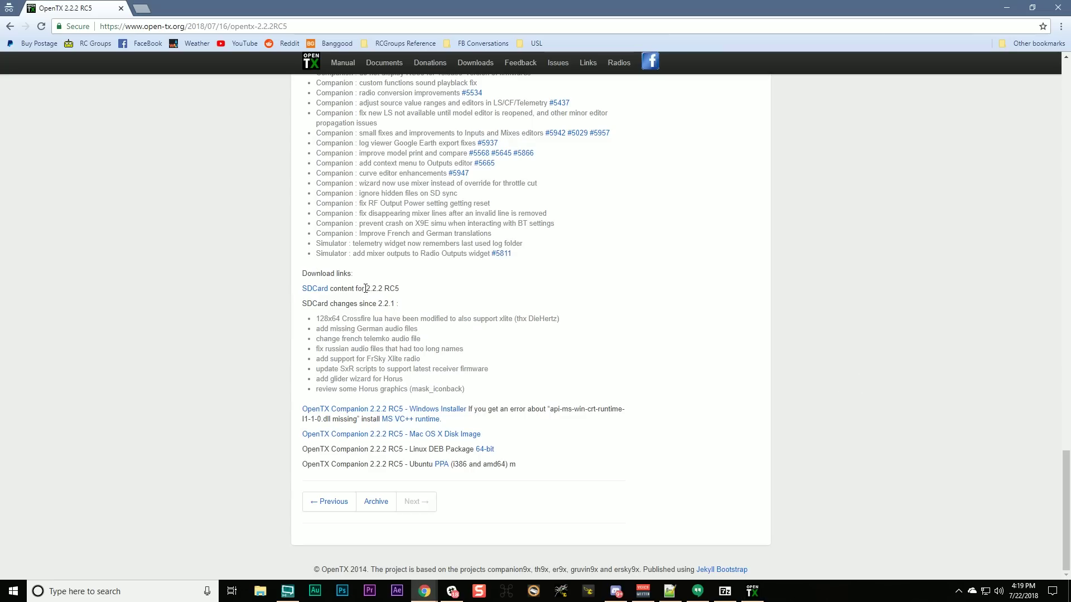
# Download sdcard-taranis-x7-2.2V0018.zip from the opentx-xlite folder of the 2.2.2 RC5 SD card contents
pyautogui.click(315, 289)
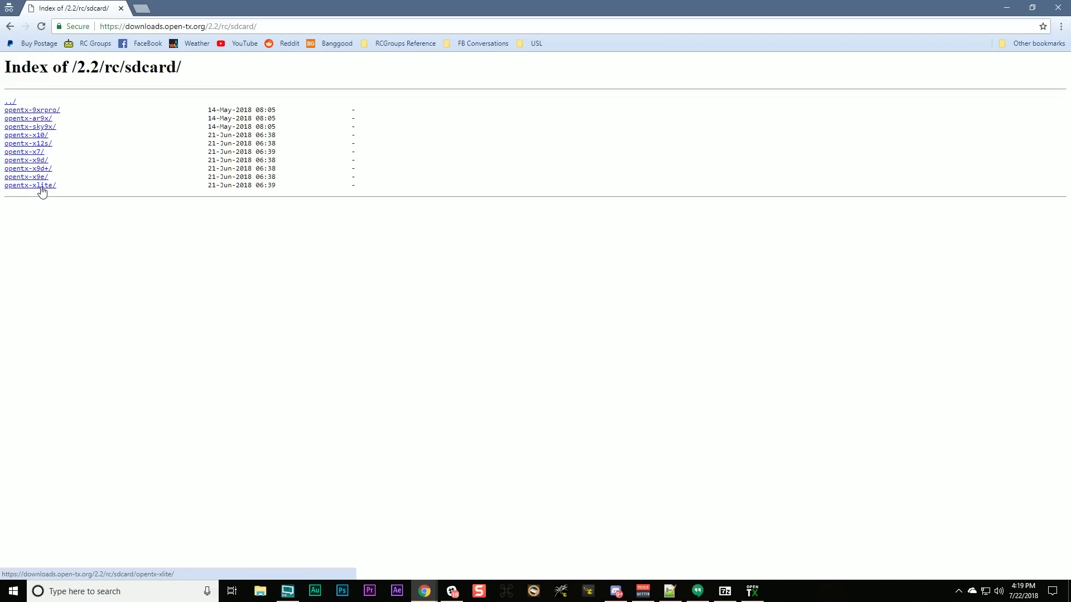
pyautogui.click(41, 188)
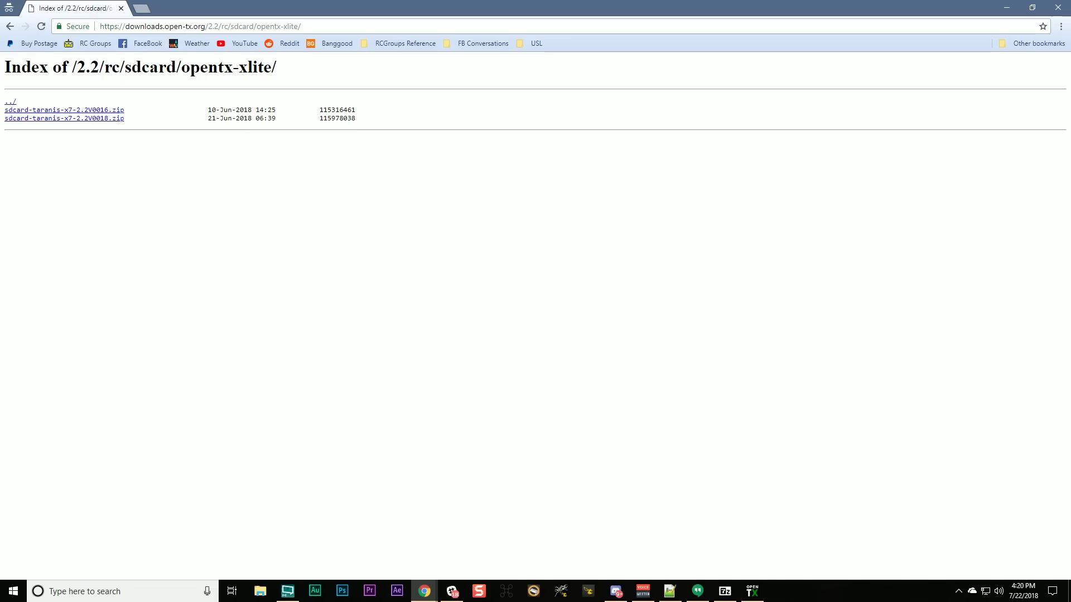
pyautogui.moveTo(208, 119); pyautogui.dragTo(291, 118)
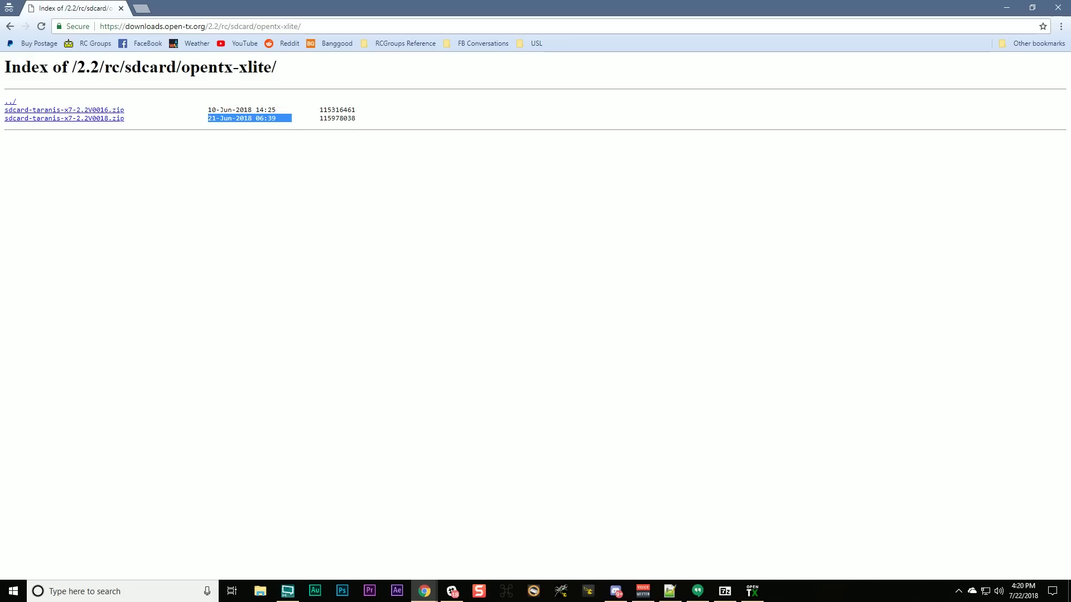
pyautogui.click(104, 119)
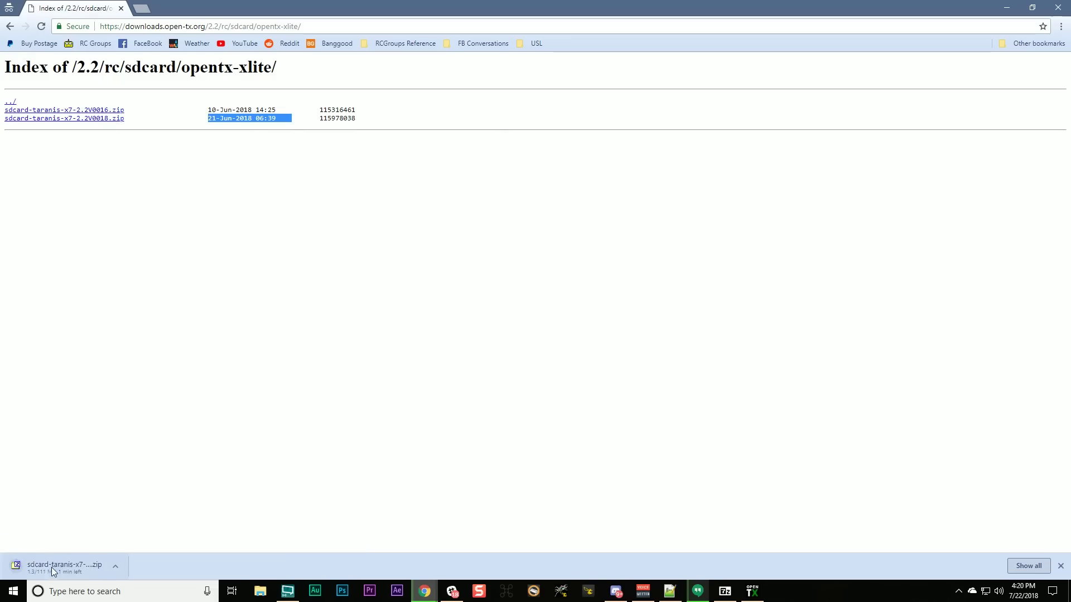
# In OpenTX Companion, set up the X-Lite profile with radio type FrSky Taranis X-Lite and build options lua, luac and noheli
pyautogui.hotkey('alt', 'Tab')
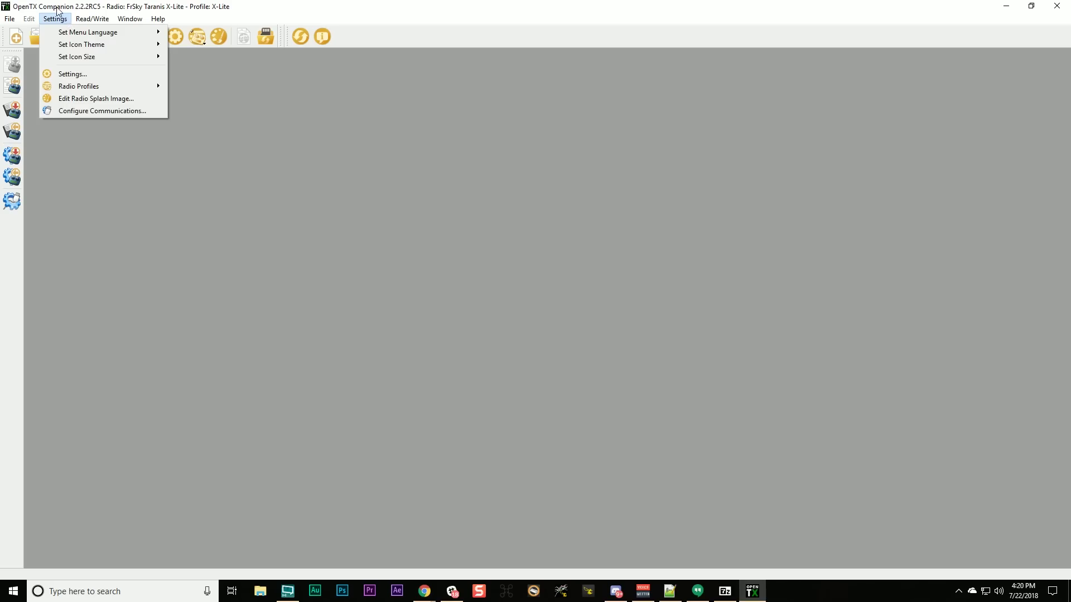
pyautogui.click(73, 74)
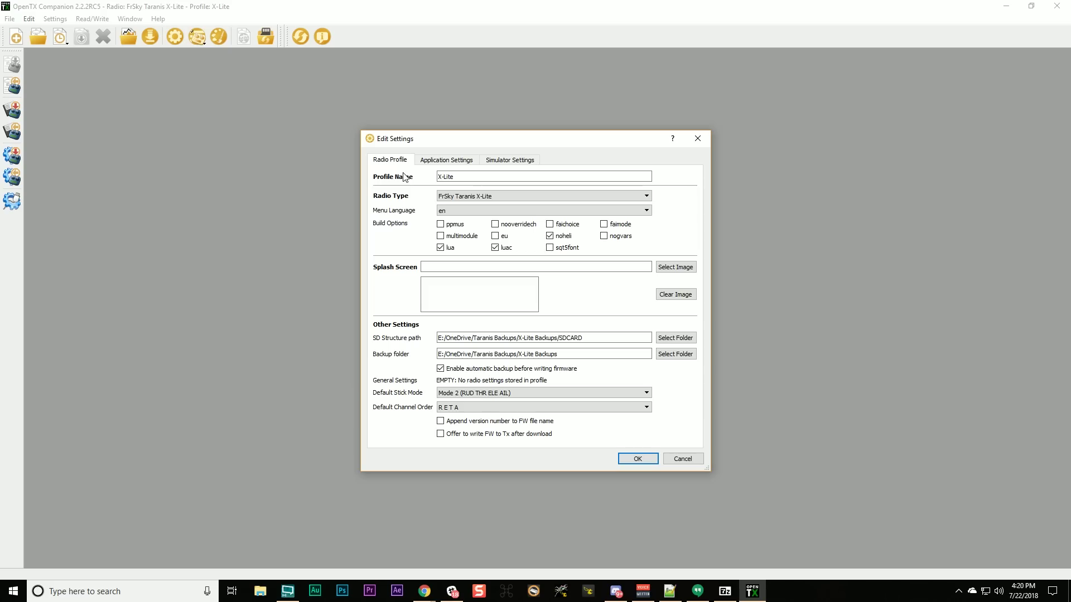
pyautogui.tripleClick(442, 178)
pyautogui.click(469, 176)
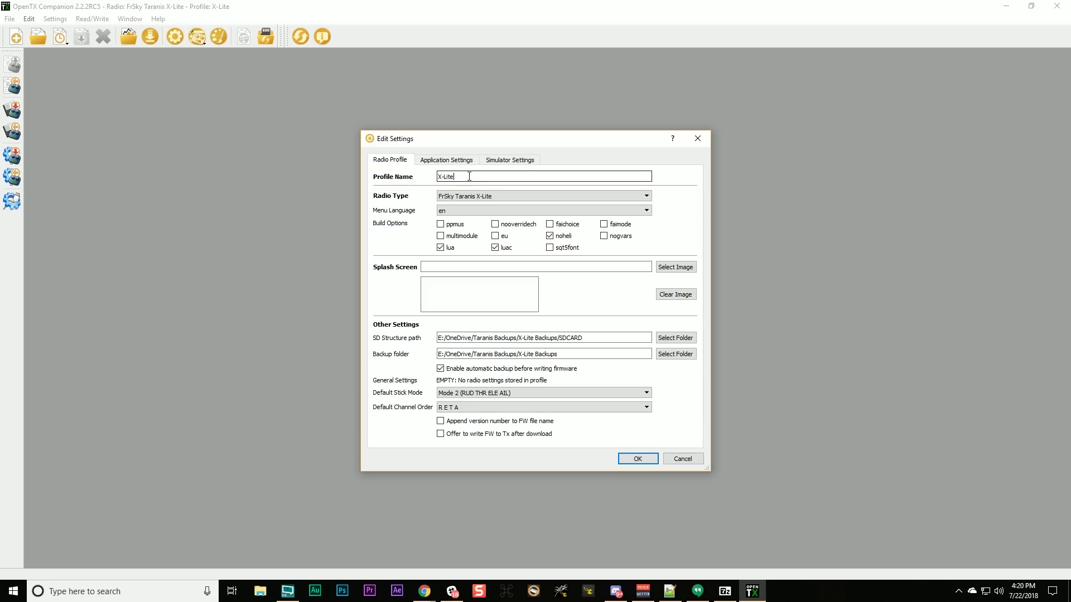
pyautogui.click(453, 197)
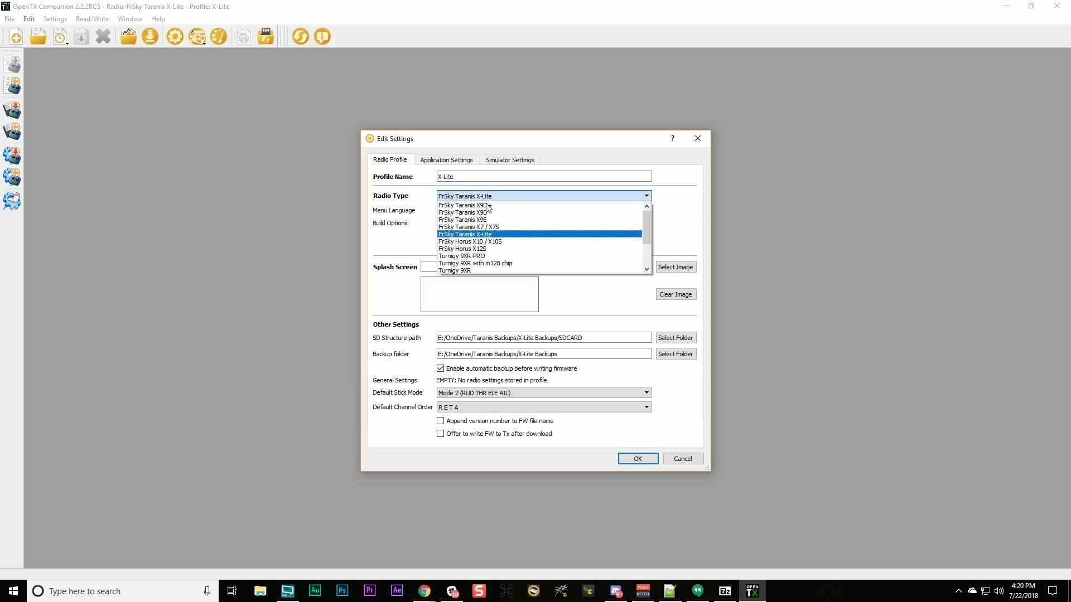
pyautogui.click(485, 235)
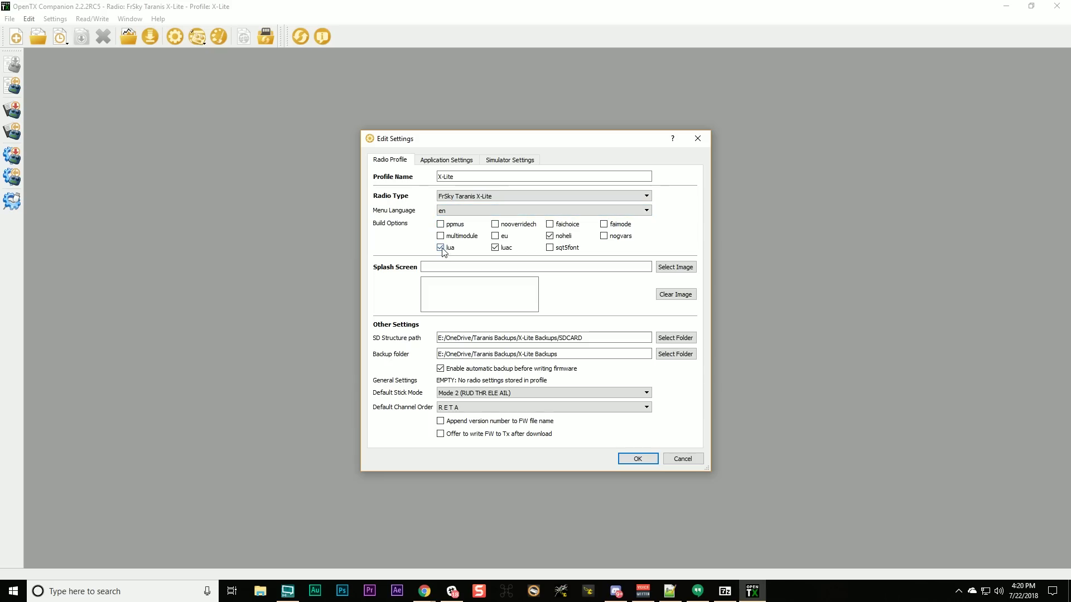
pyautogui.click(496, 250)
pyautogui.click(550, 236)
pyautogui.press('Return')
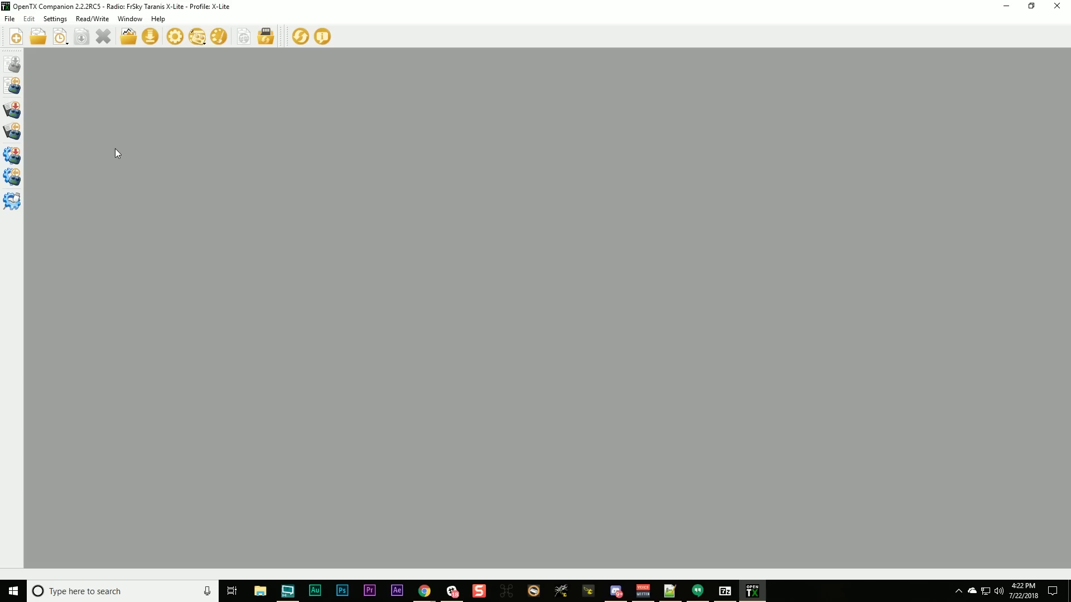
# Download the X-Lite firmware and save it as opentx-xlite-noheli-lua-luac-en.bin in the Taranis Backups folder, replacing the existing file
pyautogui.click(16, 21)
pyautogui.click(38, 123)
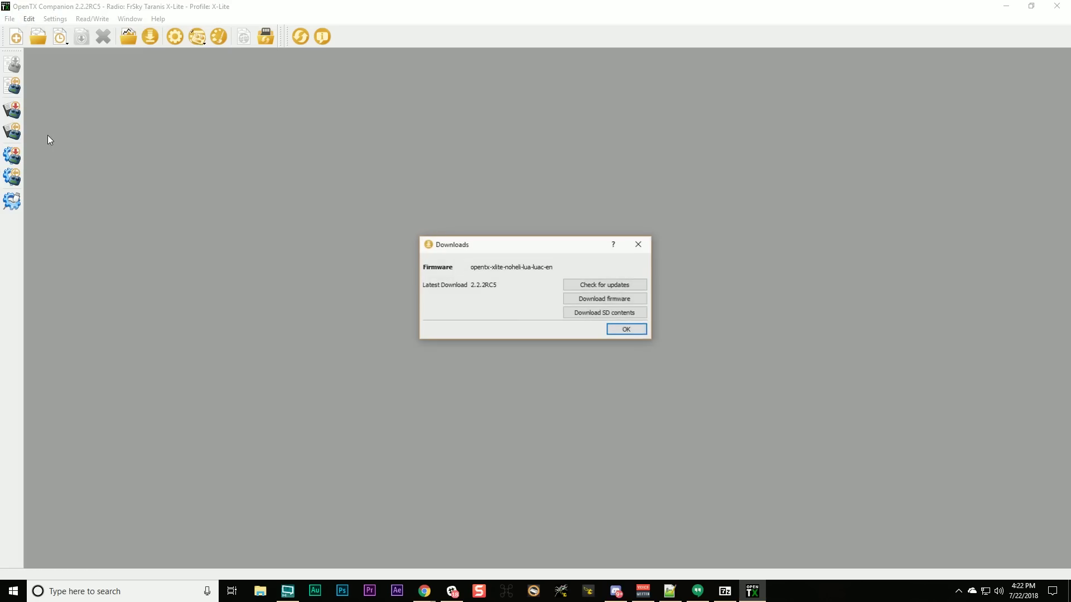
pyautogui.click(600, 300)
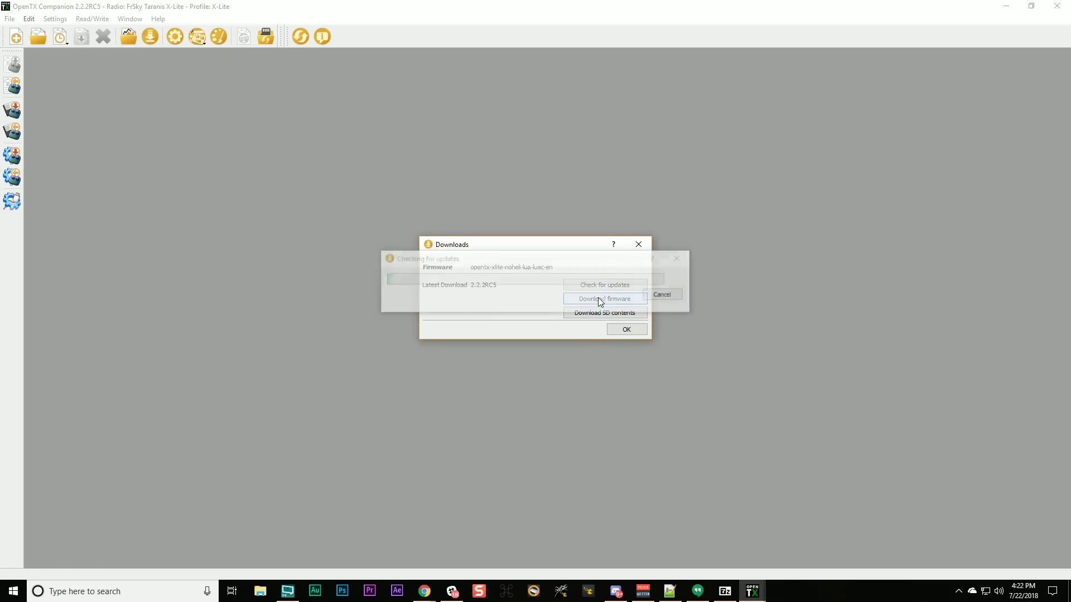
pyautogui.click(201, 256)
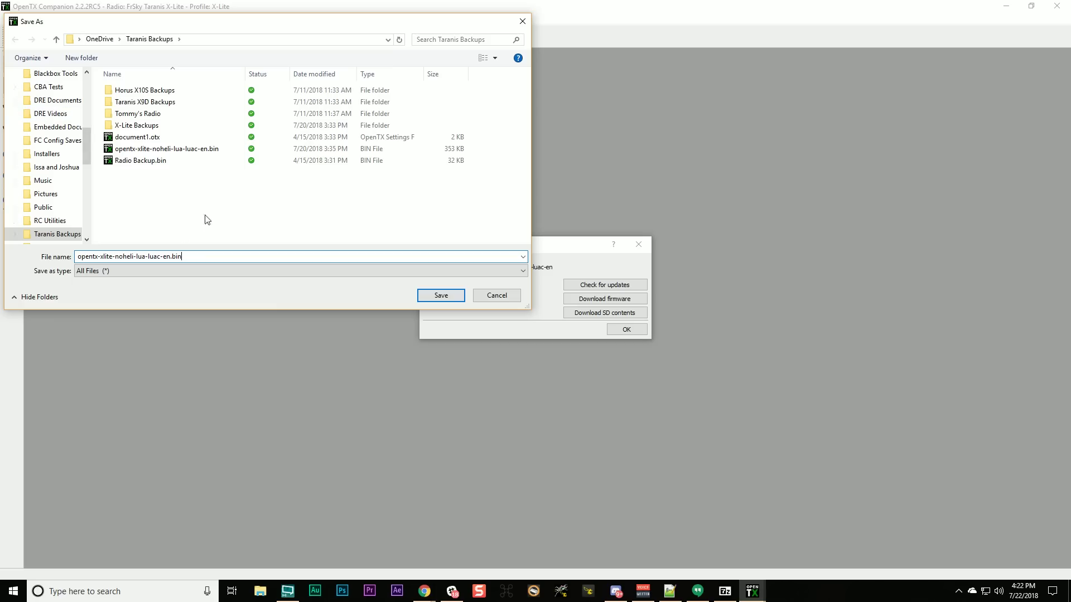
pyautogui.click(440, 301)
pyautogui.click(566, 300)
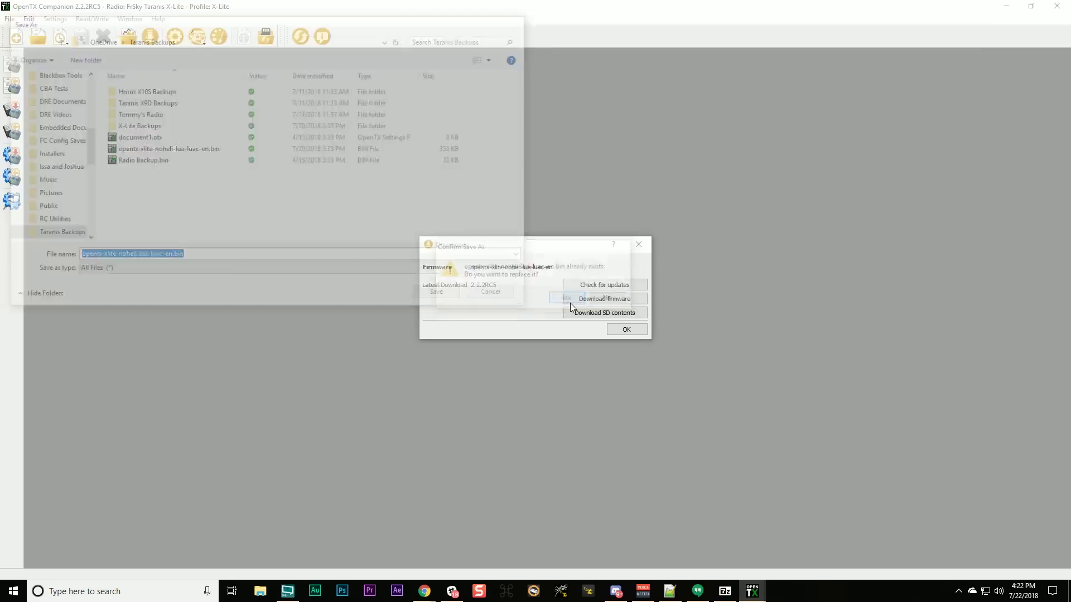